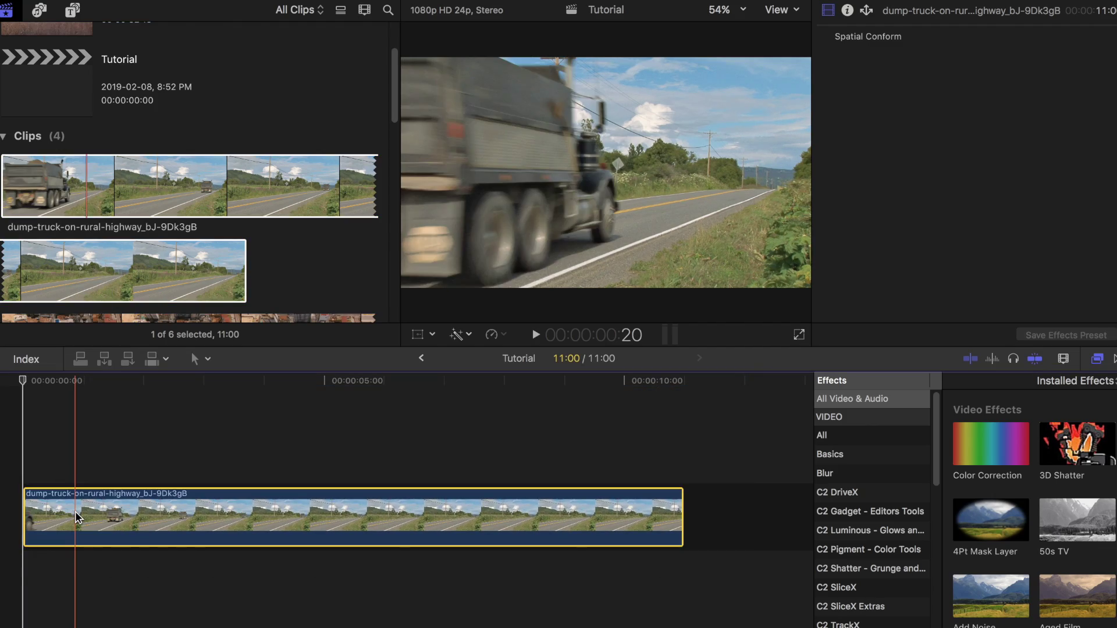
Place a Custom 3D title above the truck clip and trim both to end at 05:13.
click(72, 10)
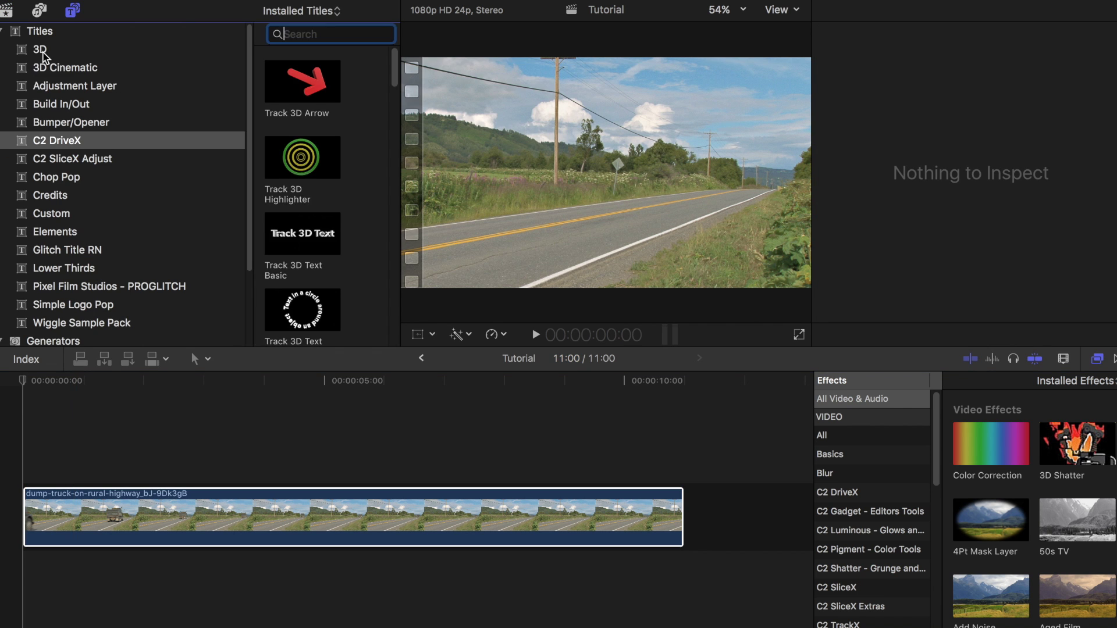
click(42, 51)
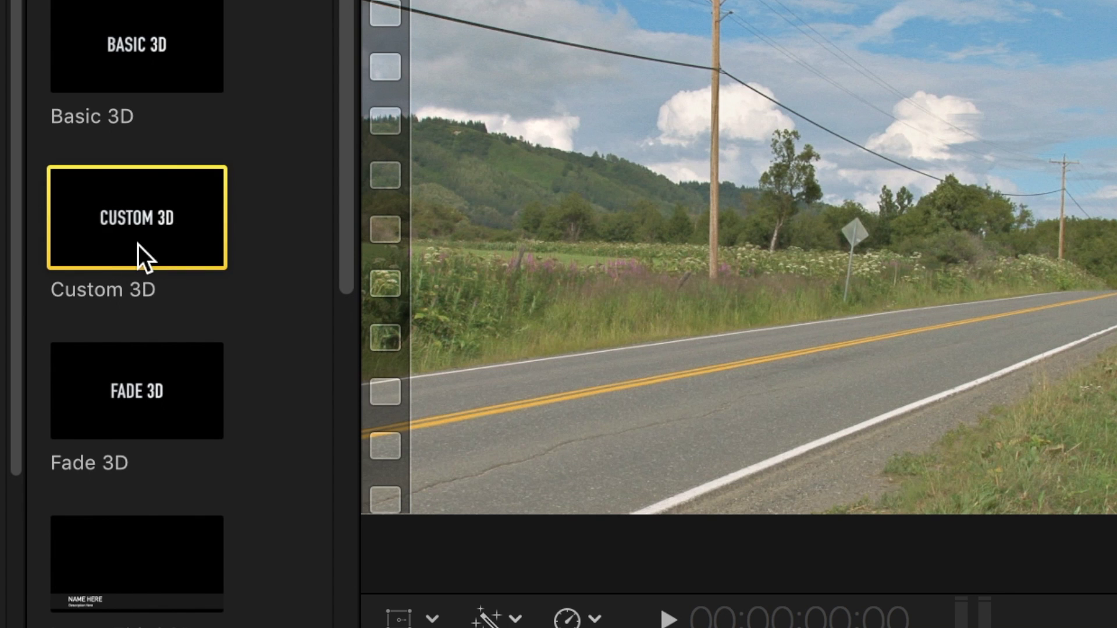
drag(304, 175, 27, 465)
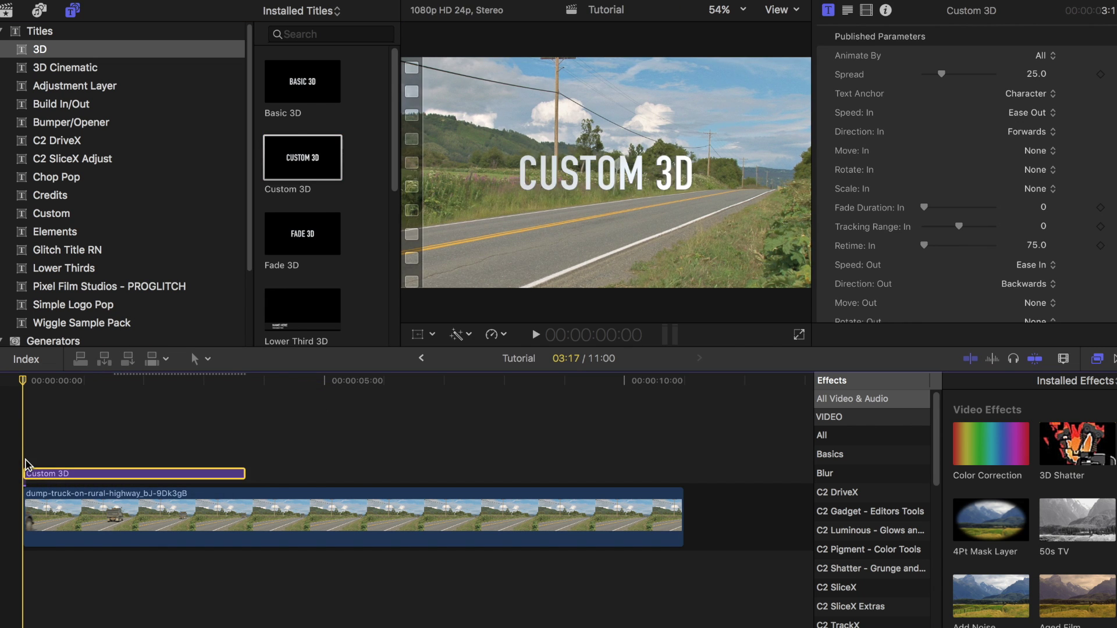
drag(251, 474, 353, 469)
drag(682, 515, 354, 515)
Change the title text to PRIMETIME.
double_click(631, 170)
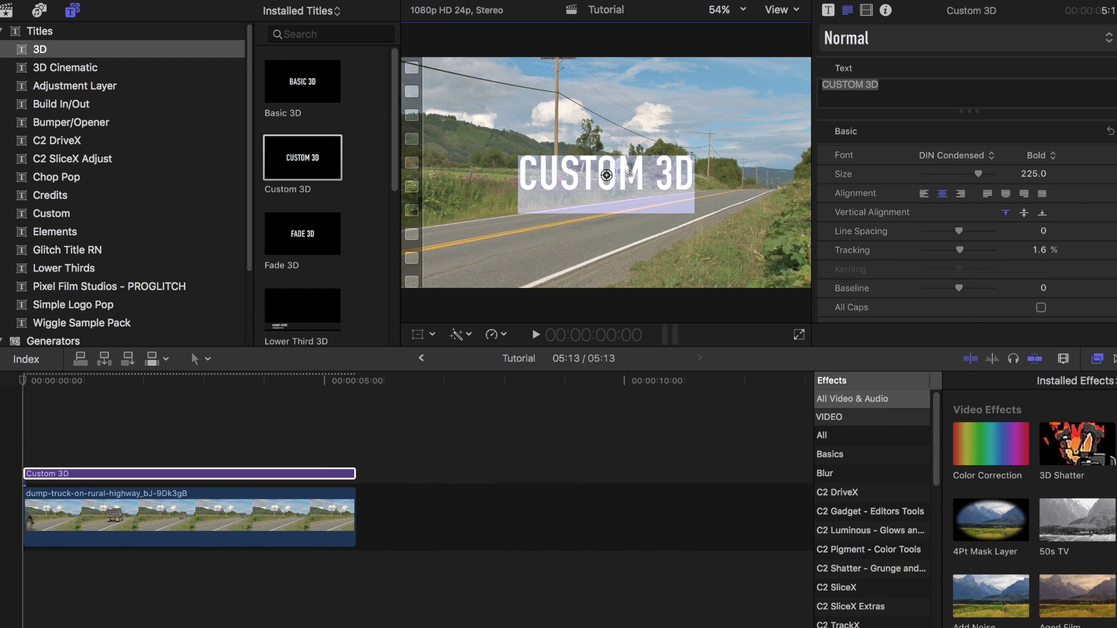
text(PRIMETIME)
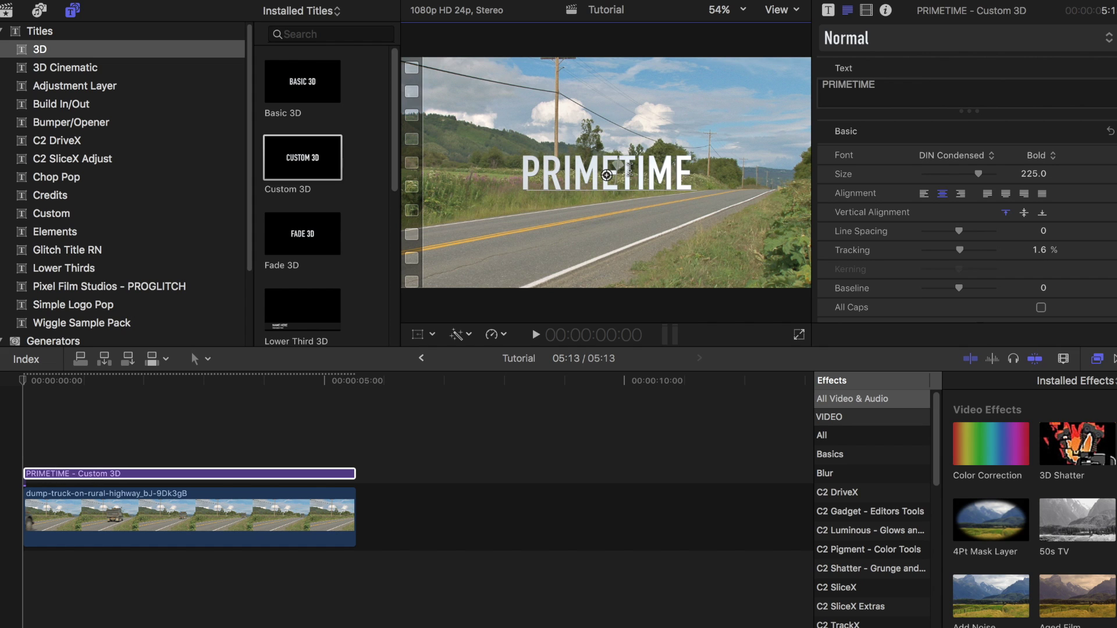
key(Escape)
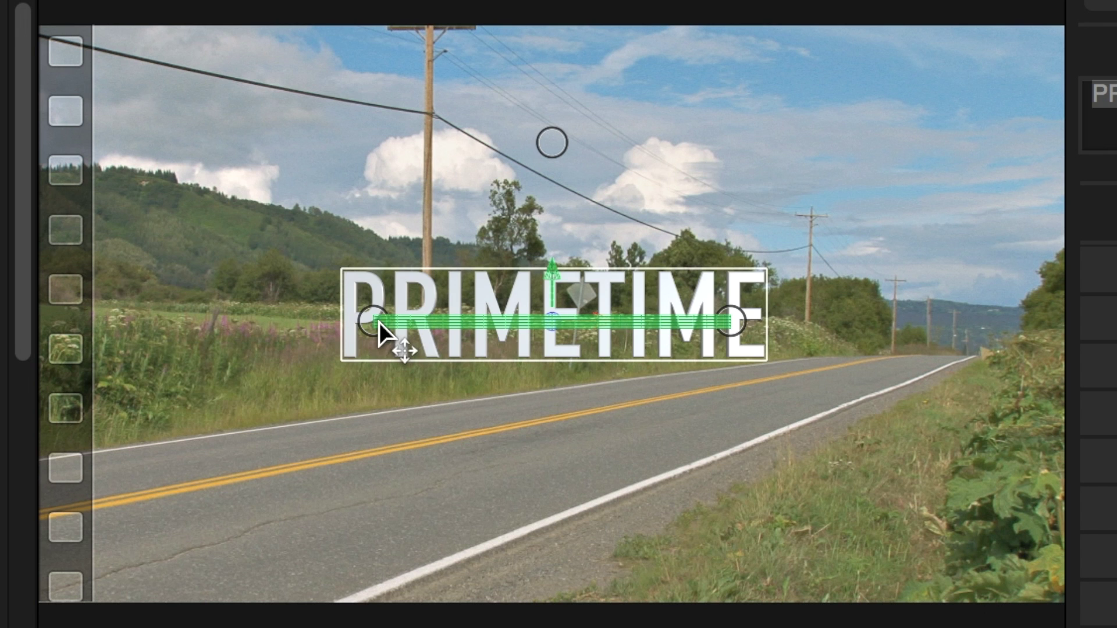
Rotate PRIMETIME in 3D to run along the road and apply Draw Mask to it.
drag(539, 179, 546, 175)
drag(400, 320, 395, 338)
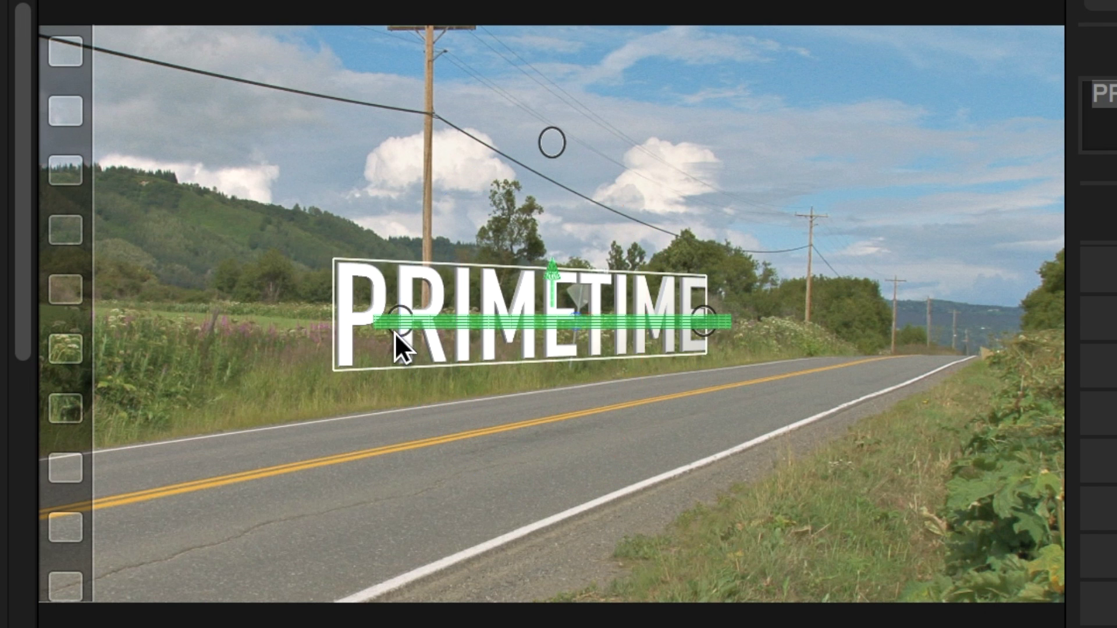
drag(692, 362, 692, 357)
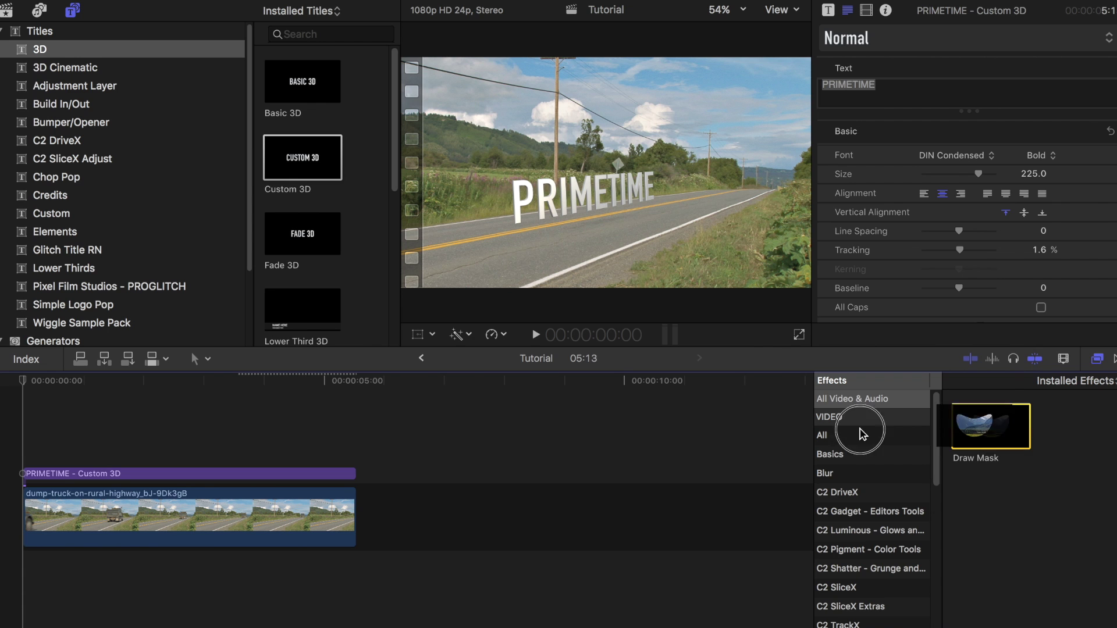
mouse_move(991, 426)
mouse_down()
mouse_move(507, 425)
mouse_move(82, 478)
mouse_up()
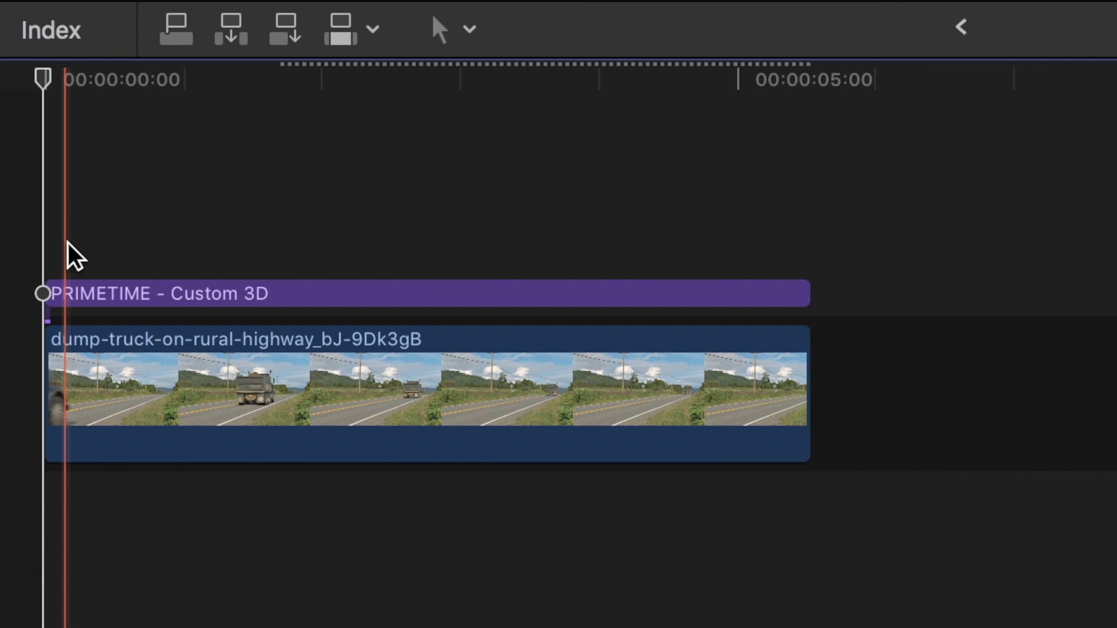
key(space)
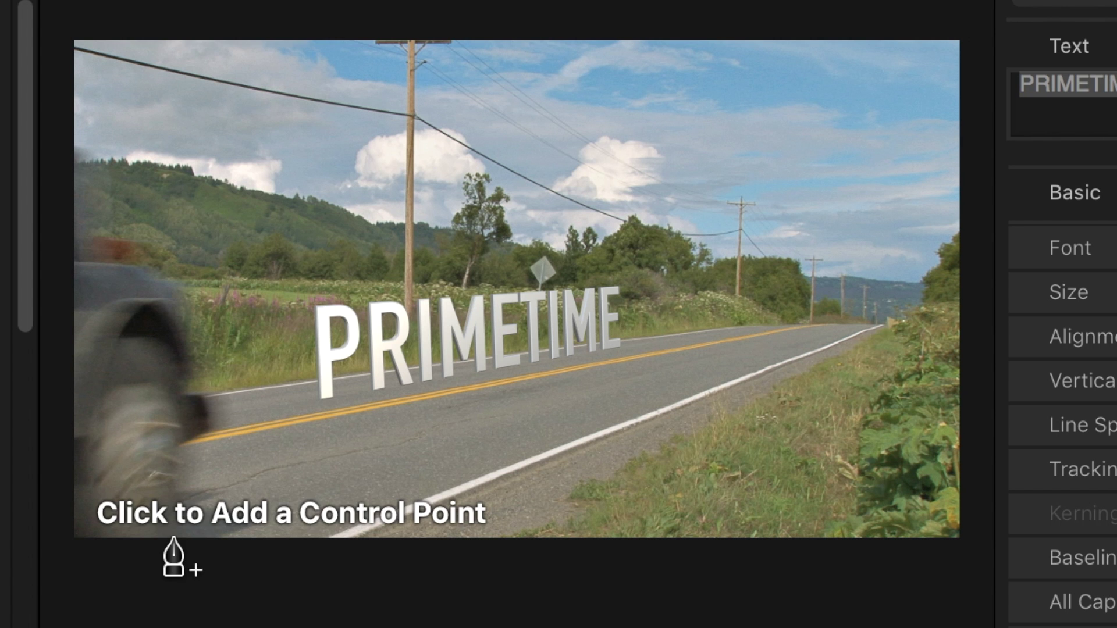
Trace an inverted mask around the truck's front and keyframe its control points.
click(446, 284)
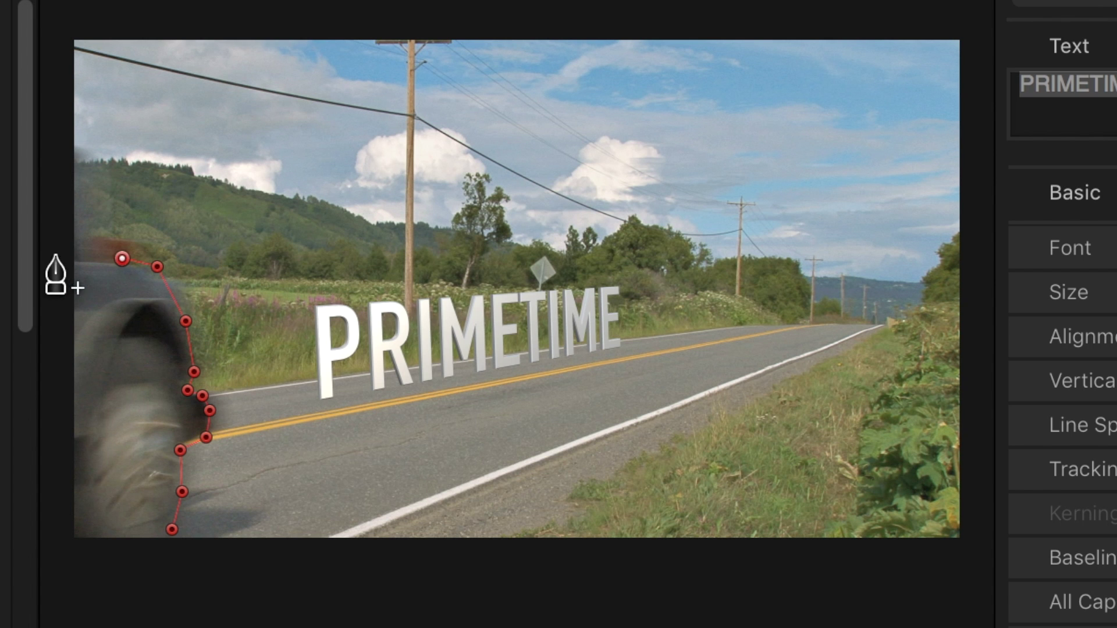
click(193, 577)
click(172, 529)
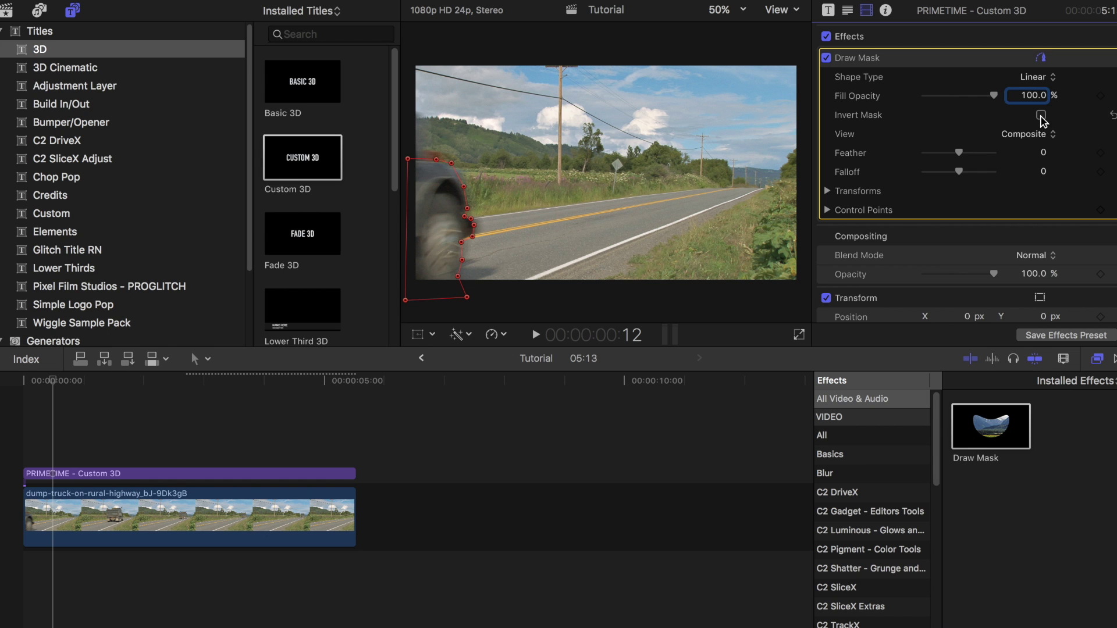
click(1041, 114)
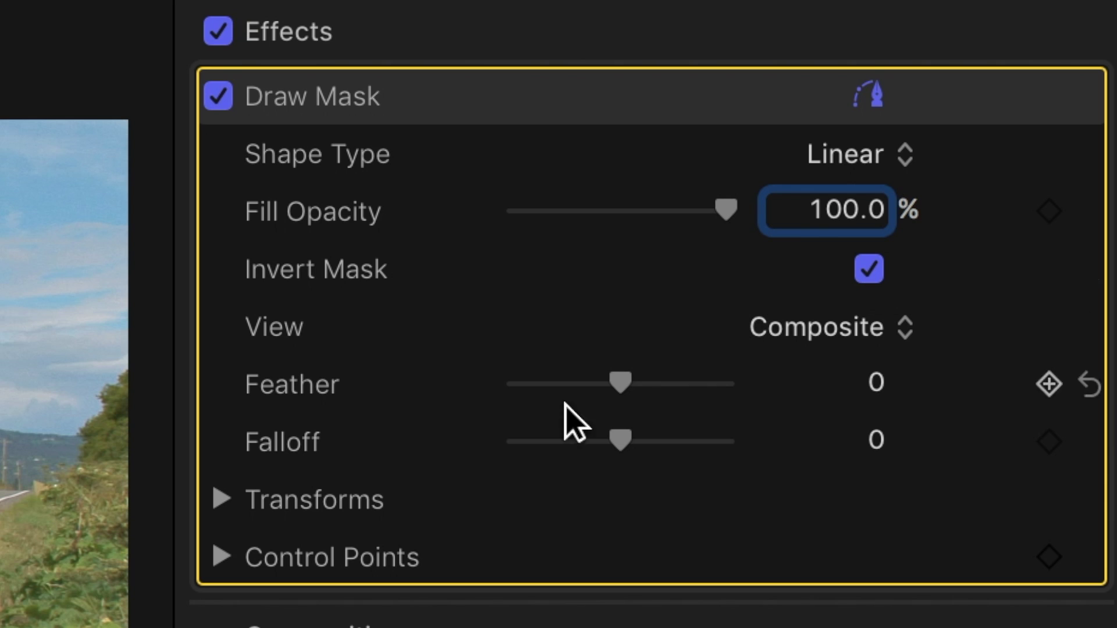
right_click(878, 189)
right_click(878, 207)
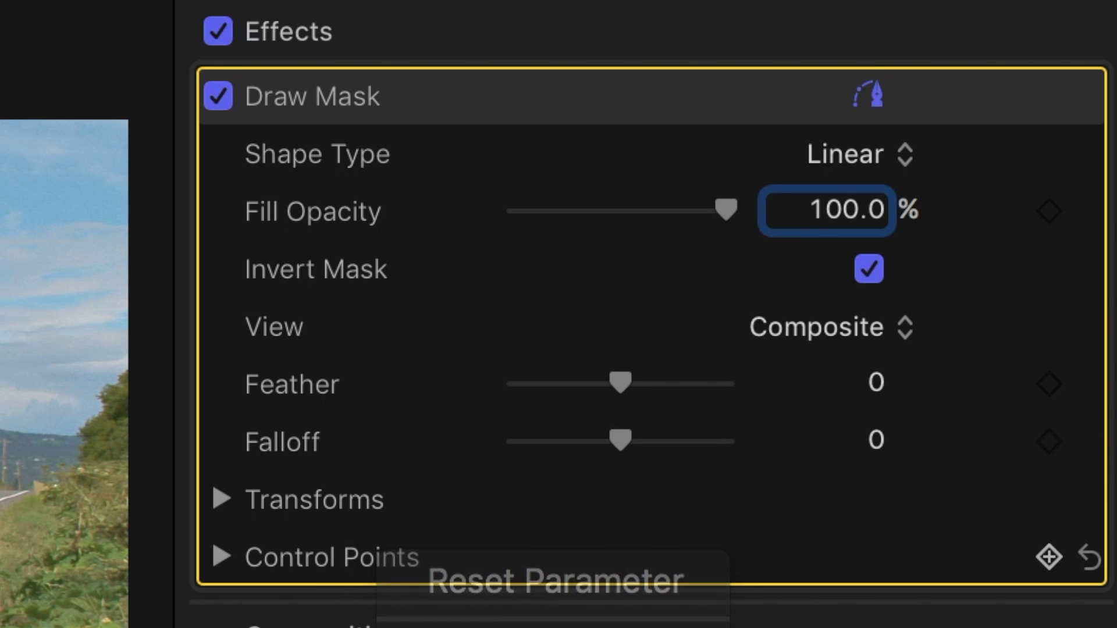
Animate the mask frame by frame to follow the truck, viewing at 150%.
click(437, 251)
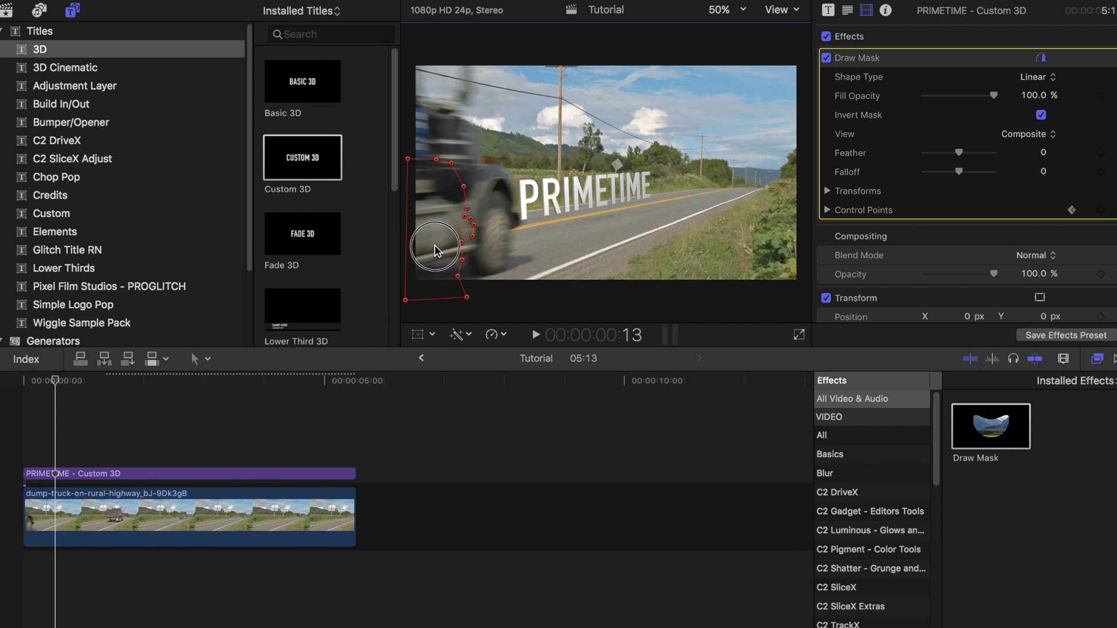
drag(438, 251, 481, 243)
key(Right)
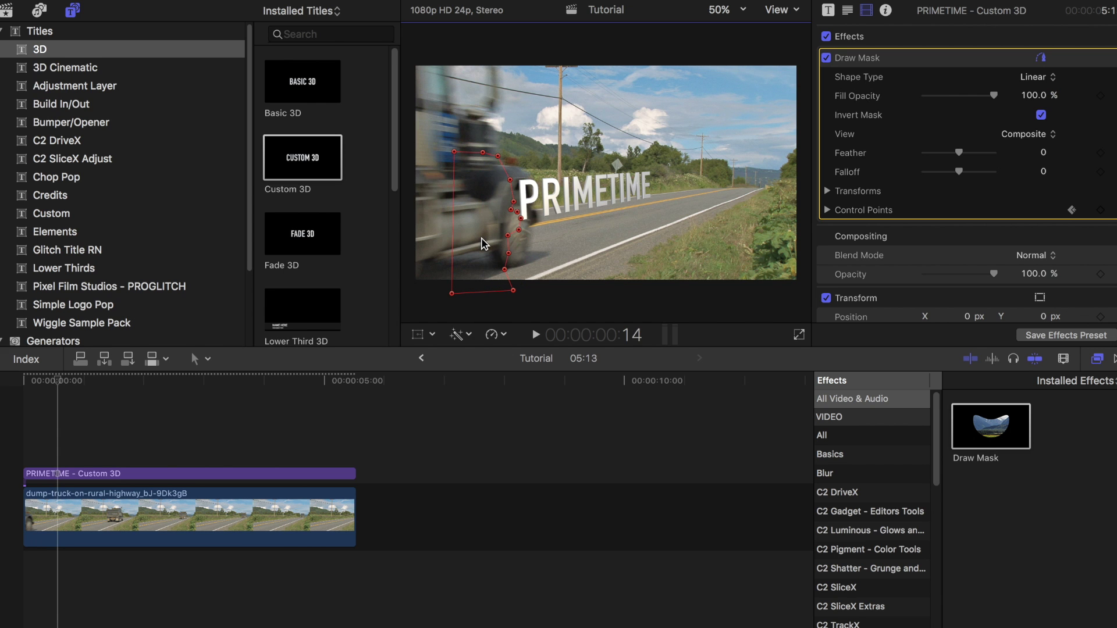
drag(509, 238, 506, 240)
key(Right)
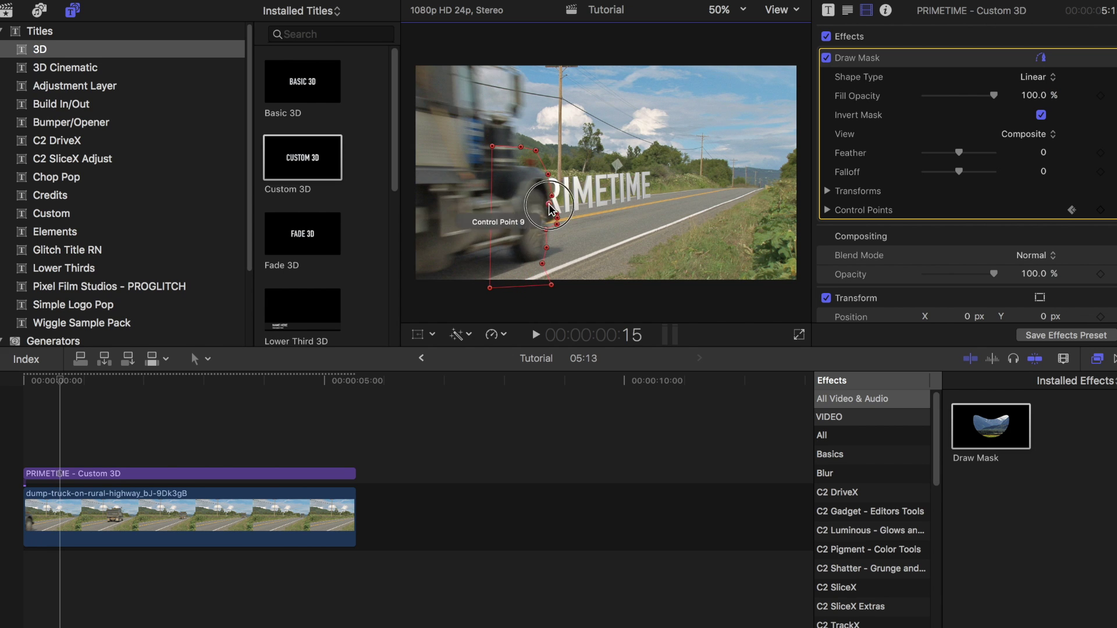
click(726, 9)
click(717, 109)
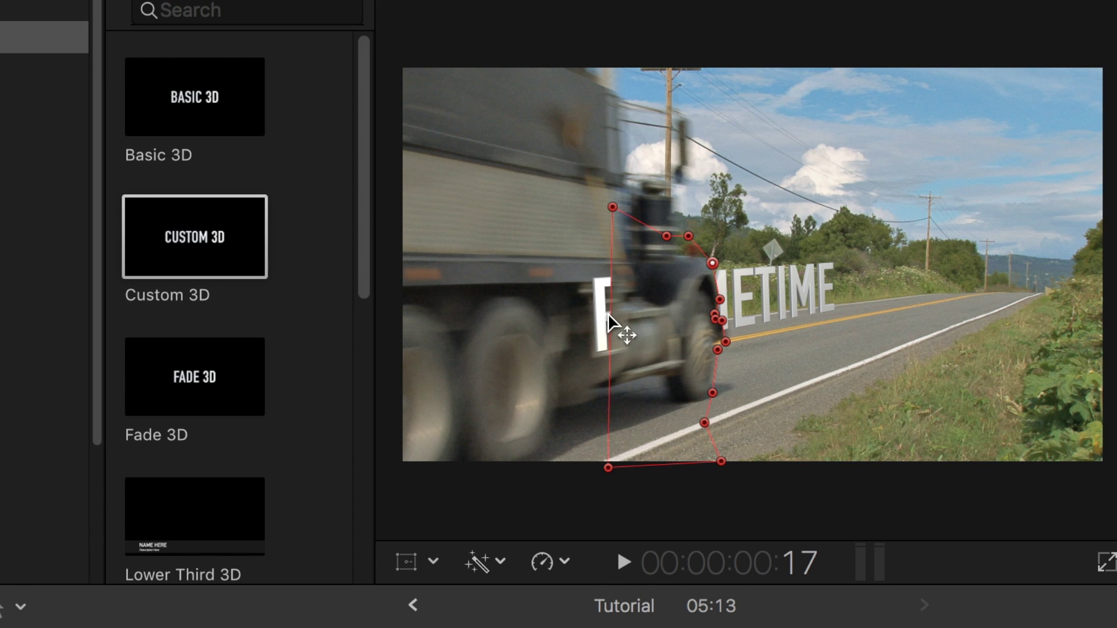
drag(609, 313, 363, 343)
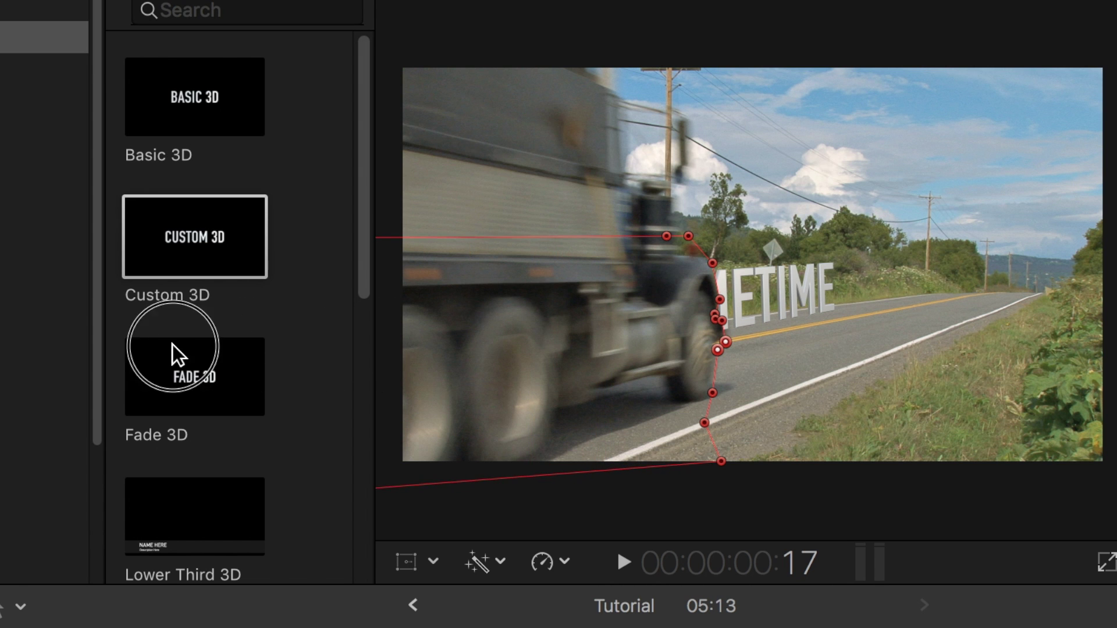
key(Right)
key(Right)
key(Right)
key(Right)
key(Right)
key(Right)
key(Right)
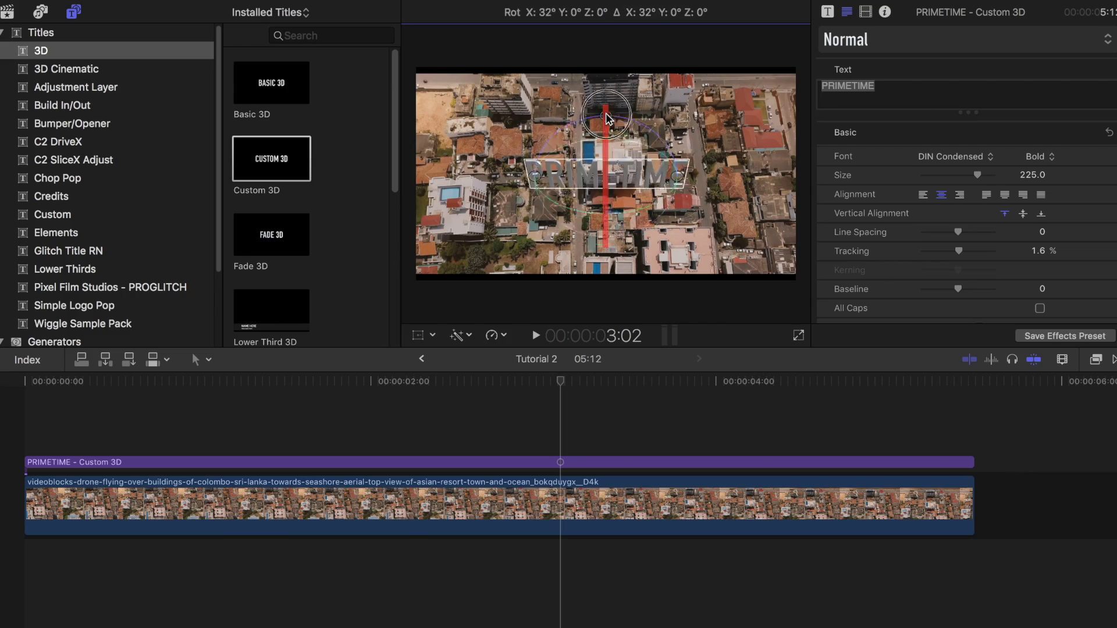
Zoom in on the PRIMETIME title in the viewer.
key(super+equal)
key(super+equal)
key(super+equal)
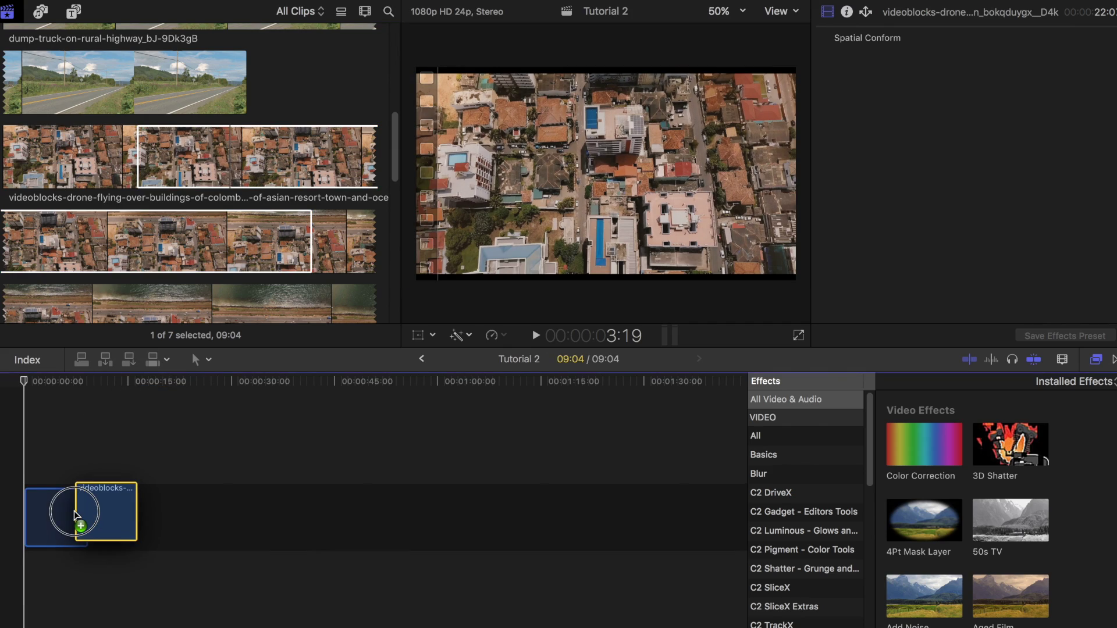
Add the drone clip with a Custom 3D title ending near 5:12, then tilt the text.
drag(74, 511, 75, 512)
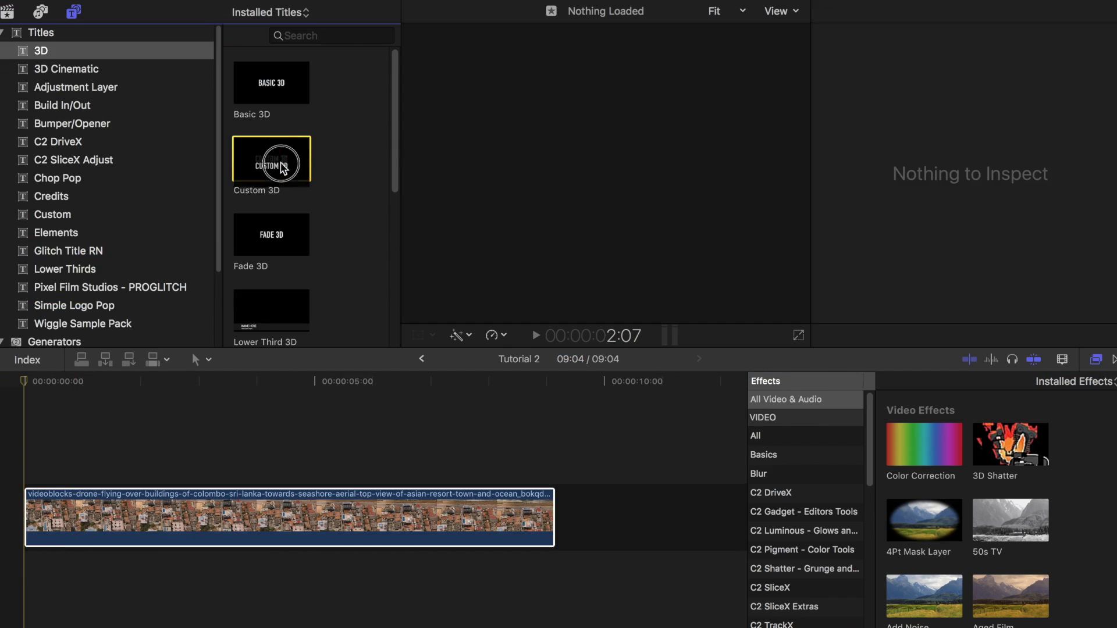
drag(271, 158, 34, 469)
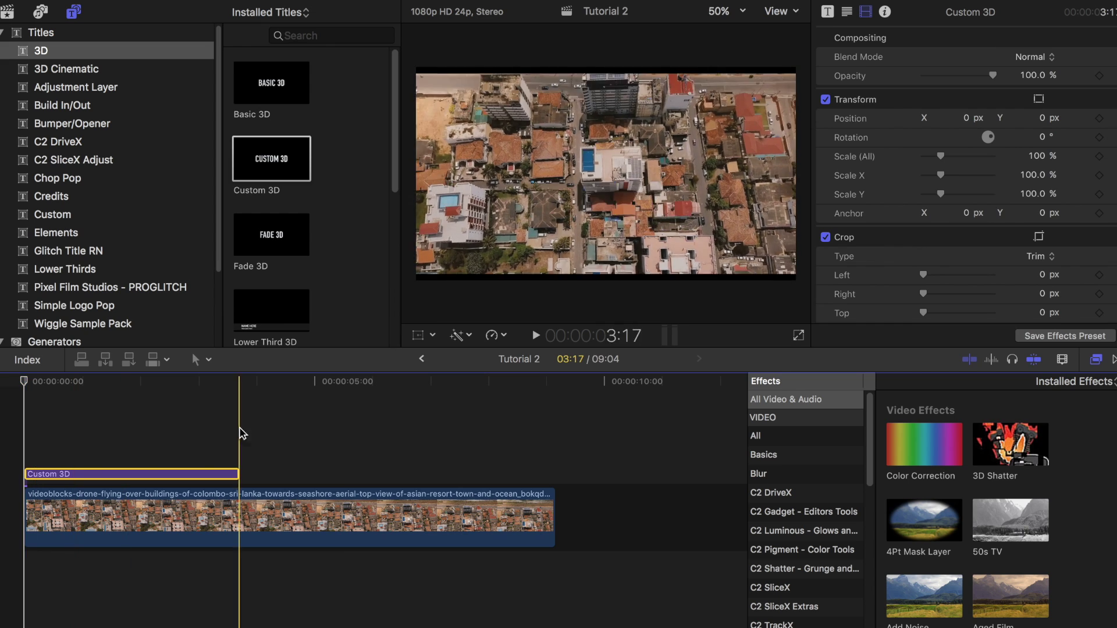
drag(238, 474, 344, 474)
key(super+equal)
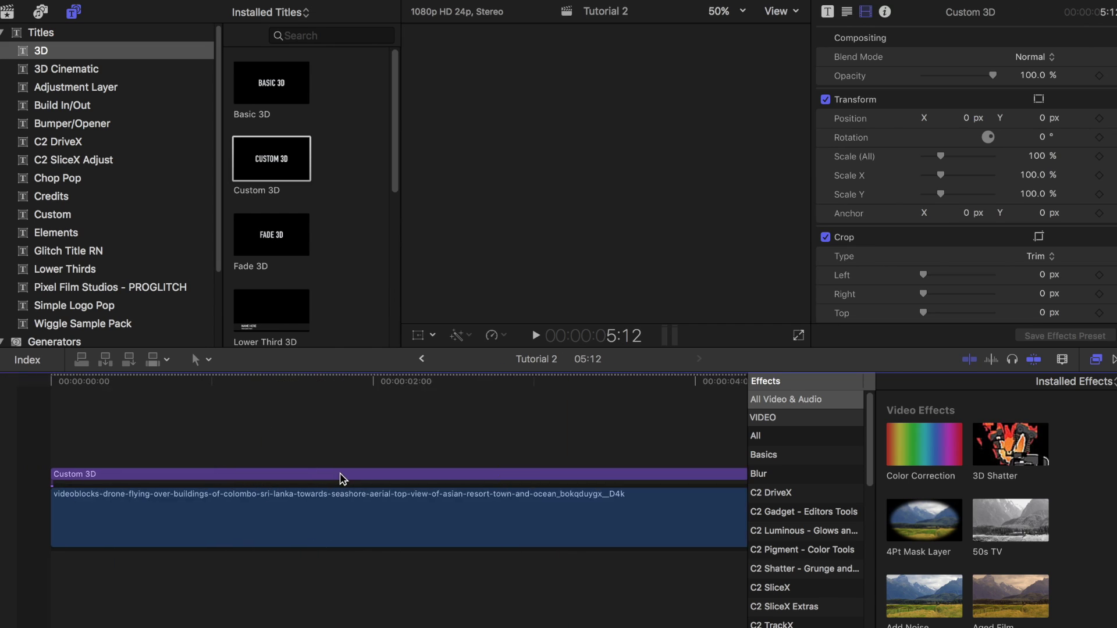
key(super+minus)
drag(607, 105, 606, 116)
drag(574, 166, 575, 163)
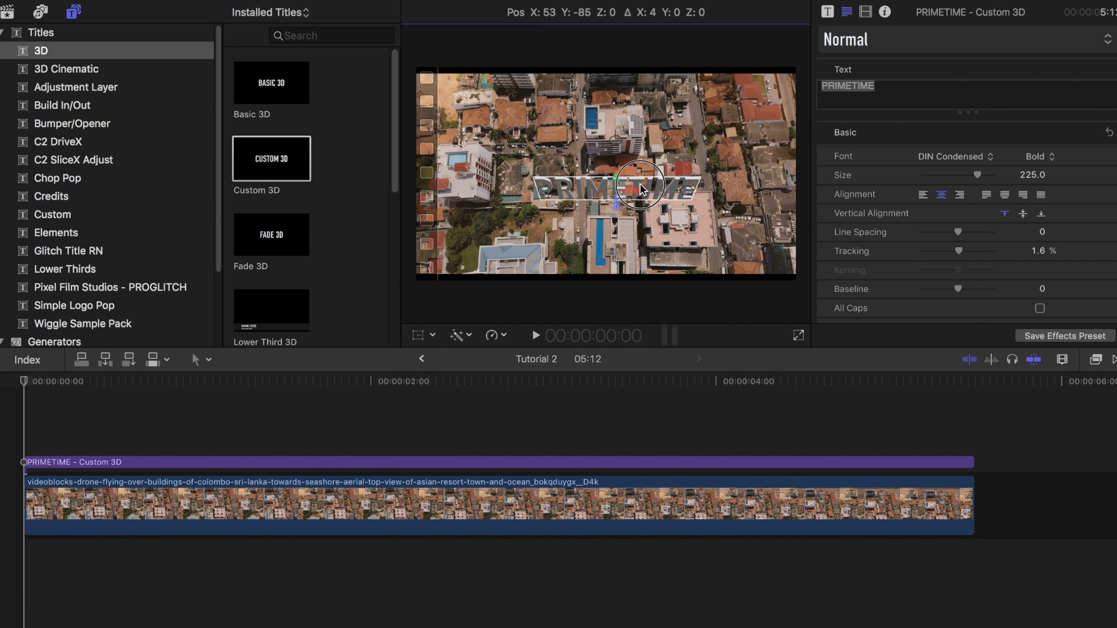
Tilt and raise PRIMETIME so its extruded letters stand up among the rooftops.
drag(642, 189, 639, 158)
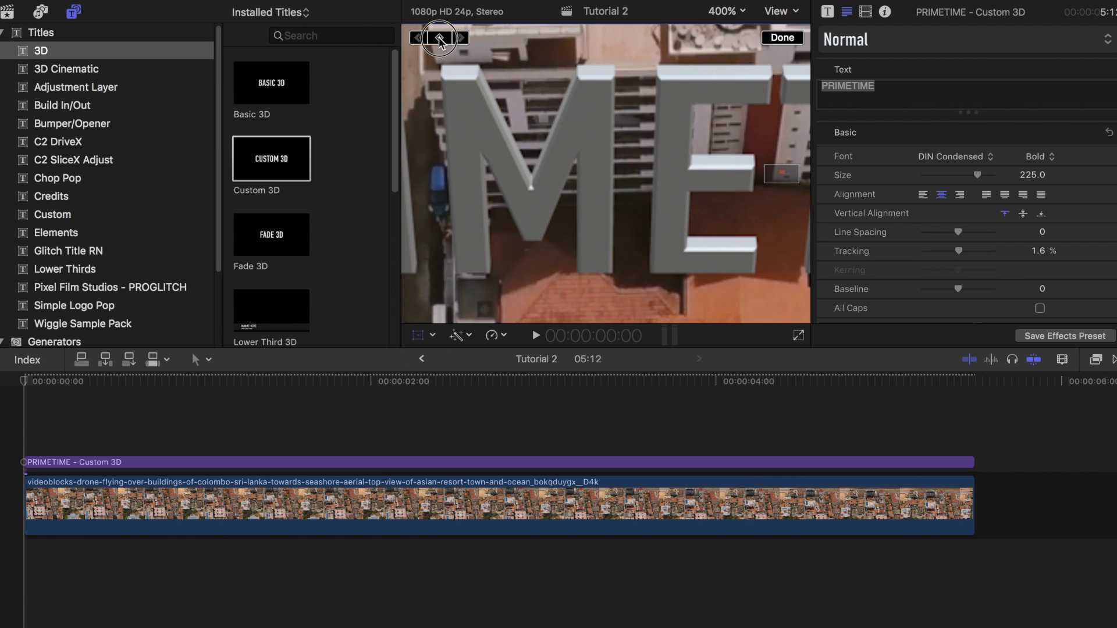
At the clip's end, use Transform to move the 3D title down to Y -165 px.
key(Right)
key(Right)
key(Right)
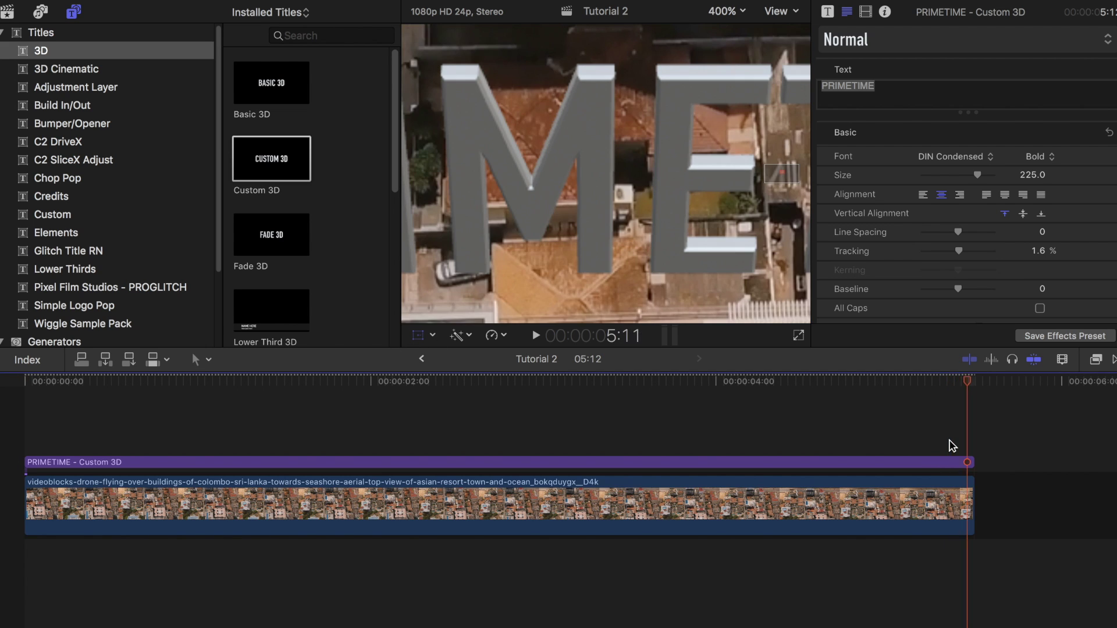
key(shift+t)
drag(782, 168, 783, 176)
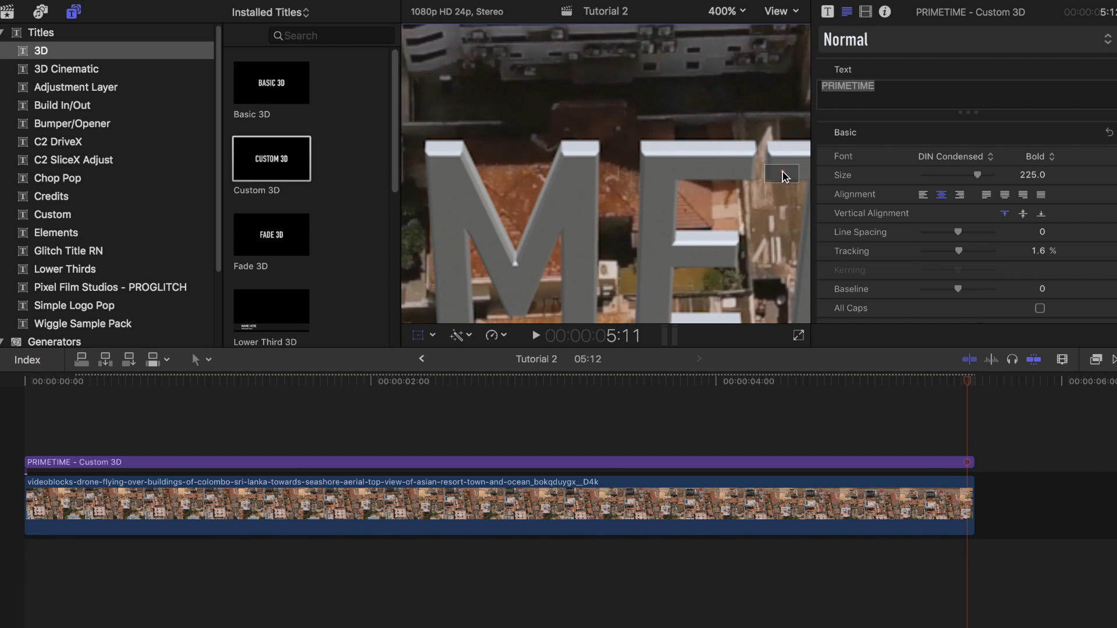
drag(661, 231, 661, 280)
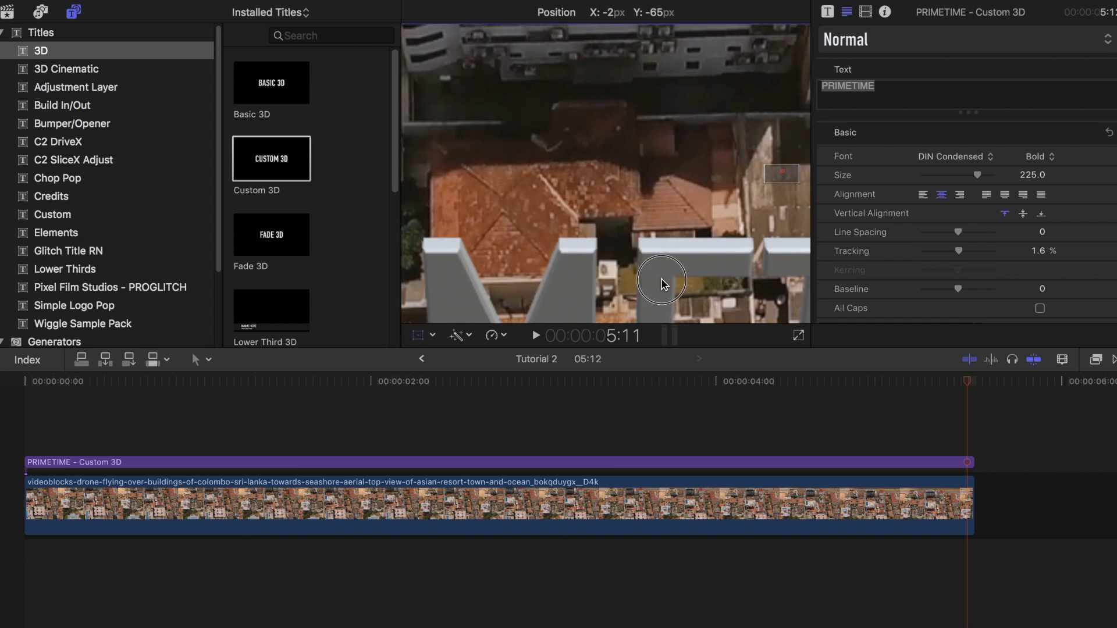
drag(781, 173, 781, 176)
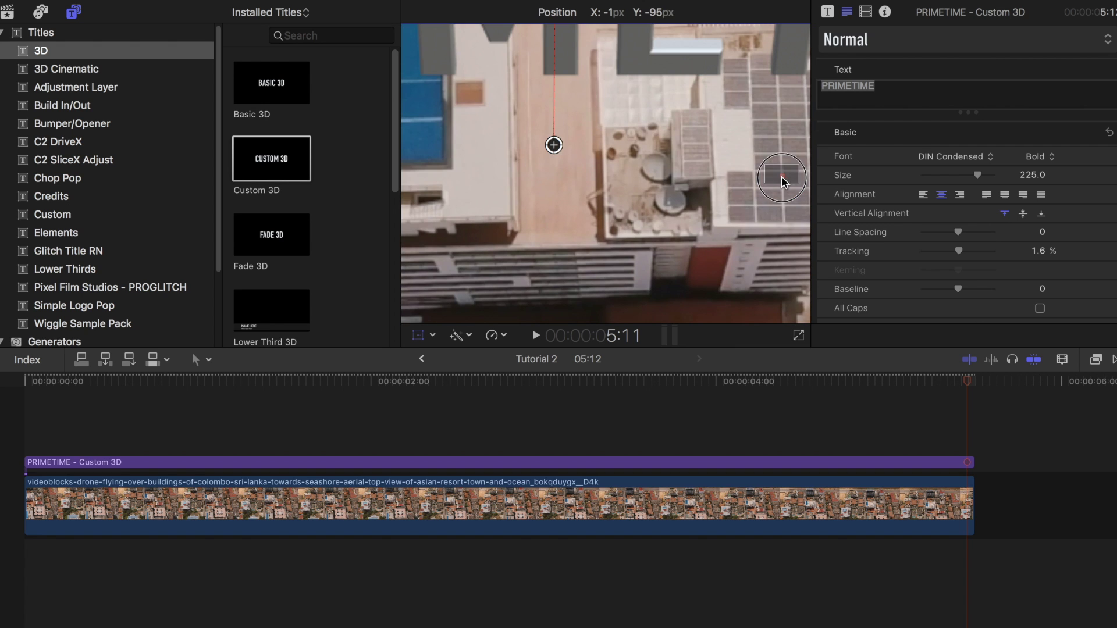
drag(637, 38, 605, 413)
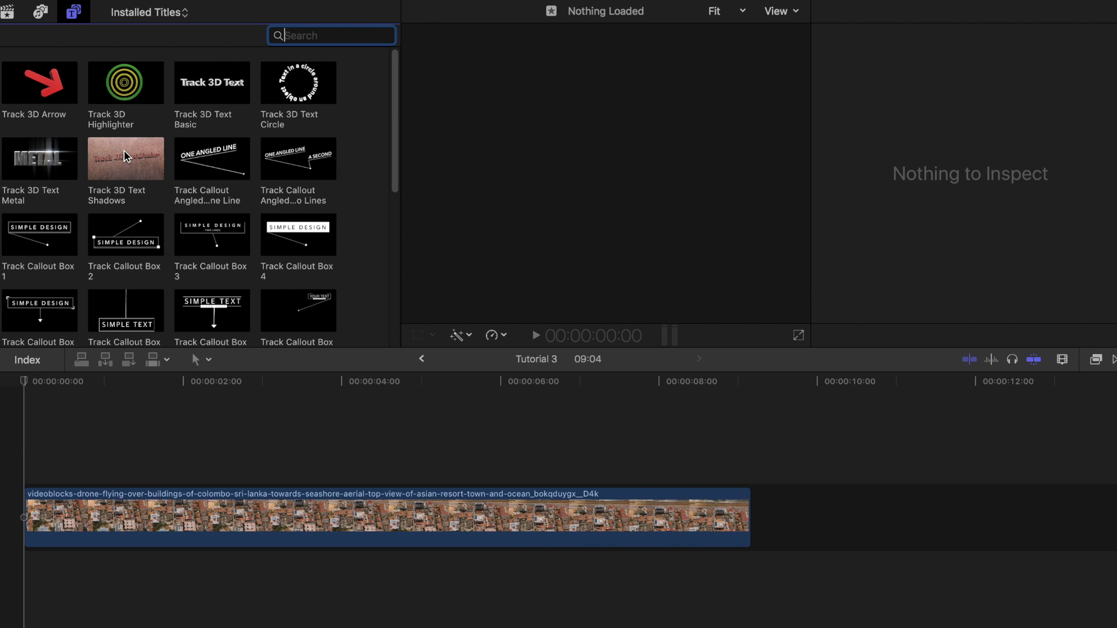
Place Track 3D Text Shadows above the drone clip and select the rectangle tracking tool.
drag(125, 157, 32, 474)
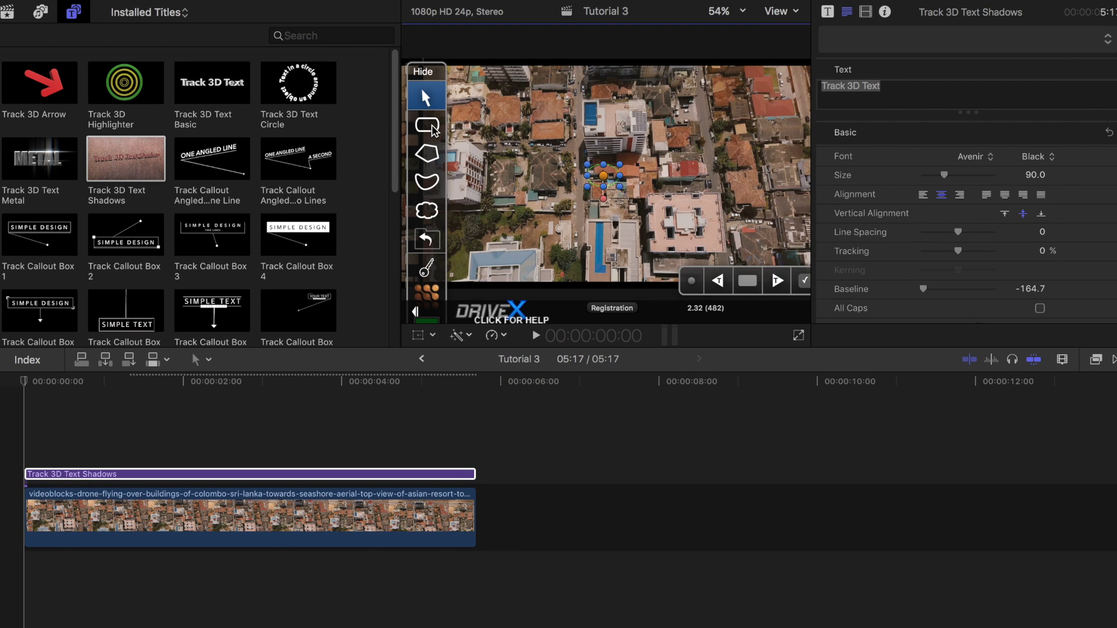
click(428, 125)
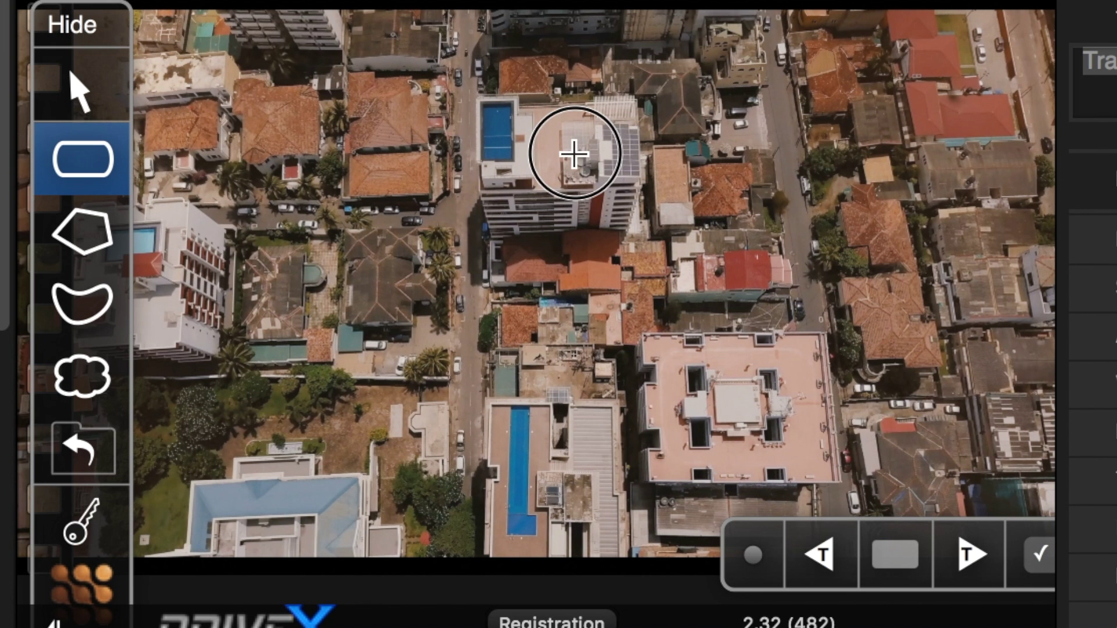
Draw the tracking rectangle around the rooftop and enter PRIMETIME as the text.
drag(574, 154, 622, 181)
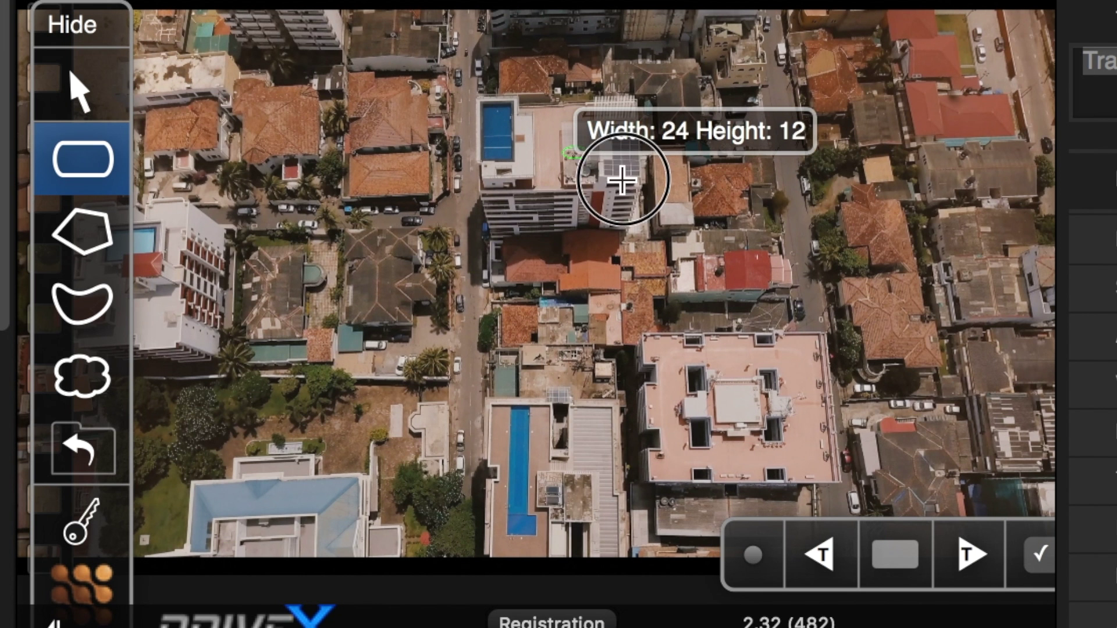
drag(684, 210, 710, 242)
text(PRIMETIME)
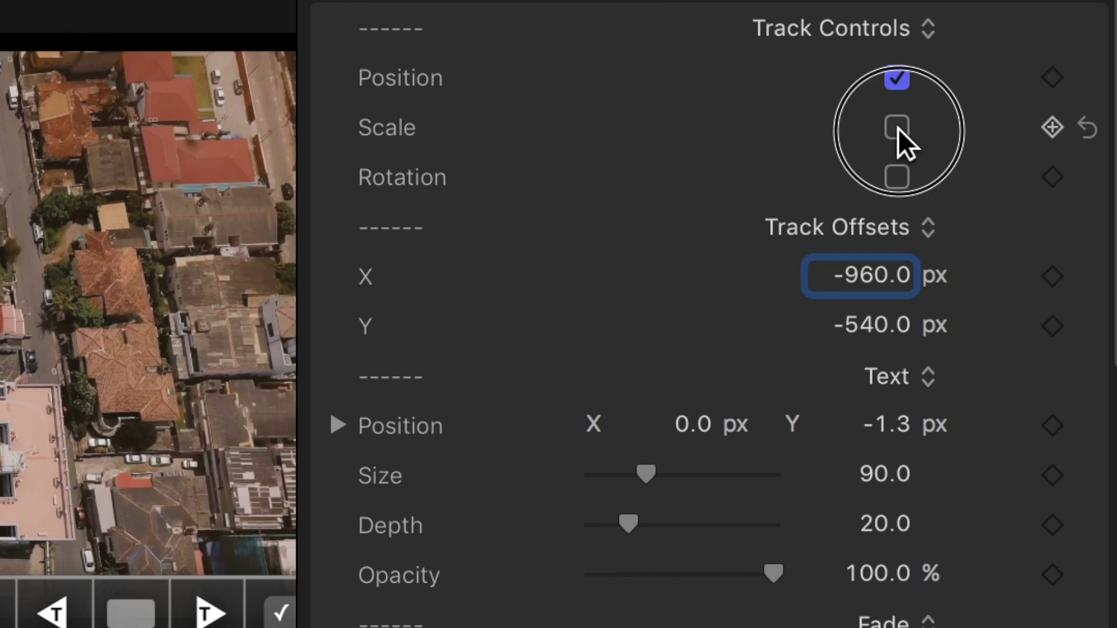
Enable Scale and Rotation tracking, shift X Track Offset left, and adjust Fade Duration In.
click(896, 127)
click(897, 177)
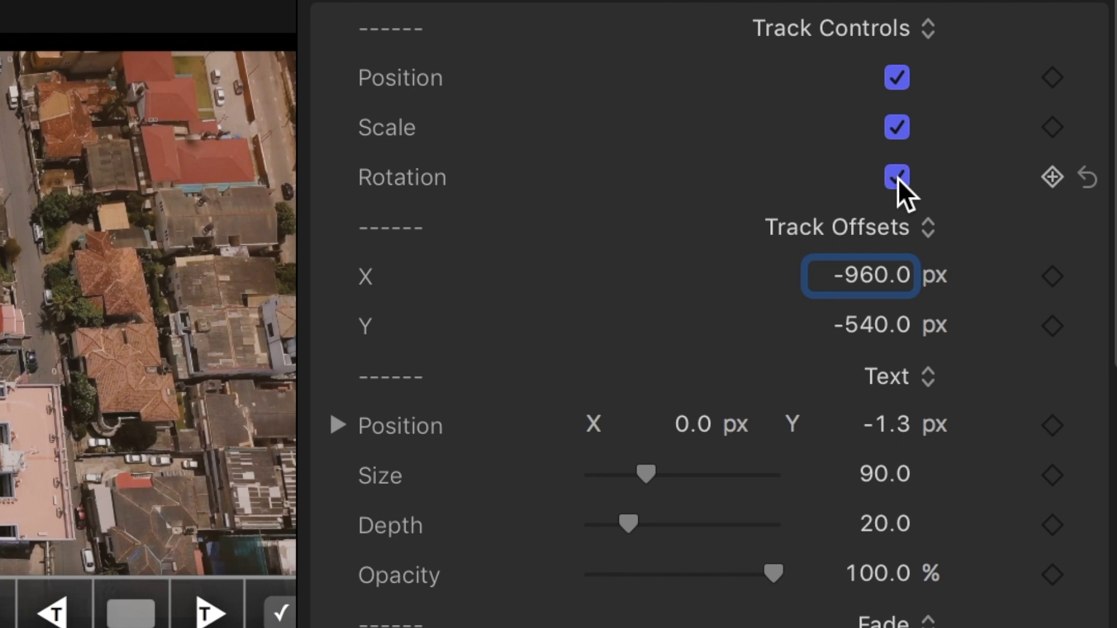
drag(913, 274, 908, 274)
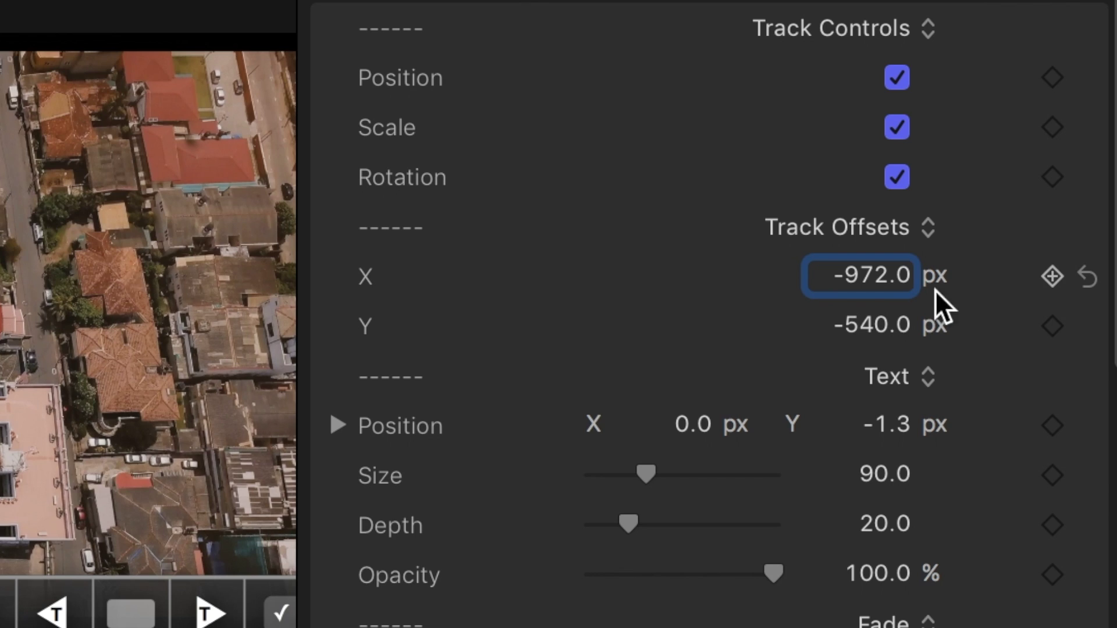
click(933, 241)
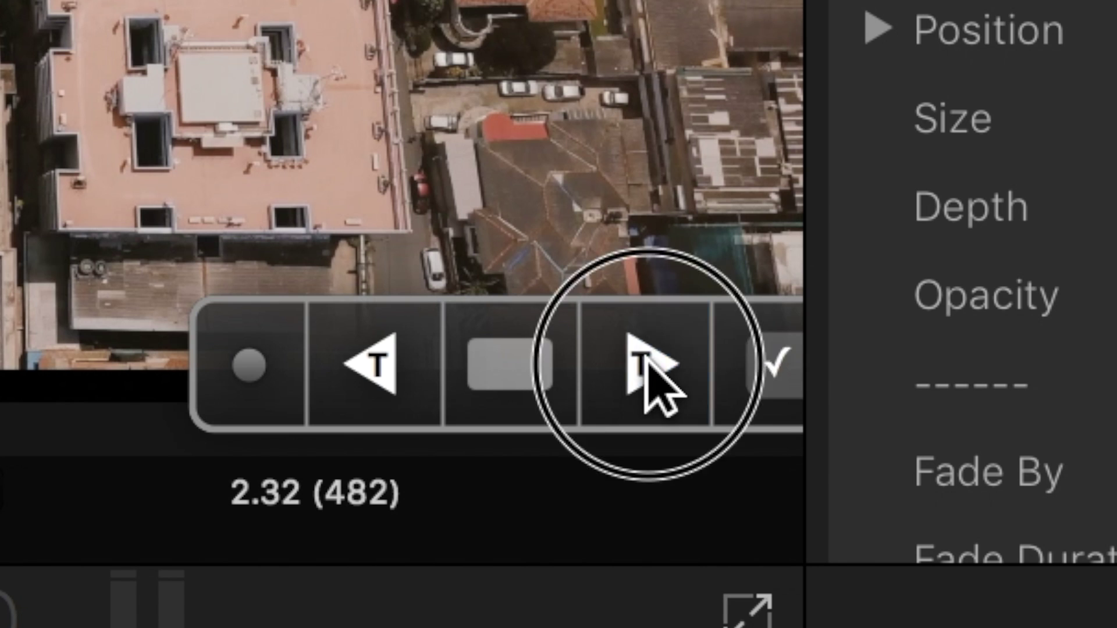
Jump to the next tracked keyframe in the DriveX tracker.
click(646, 363)
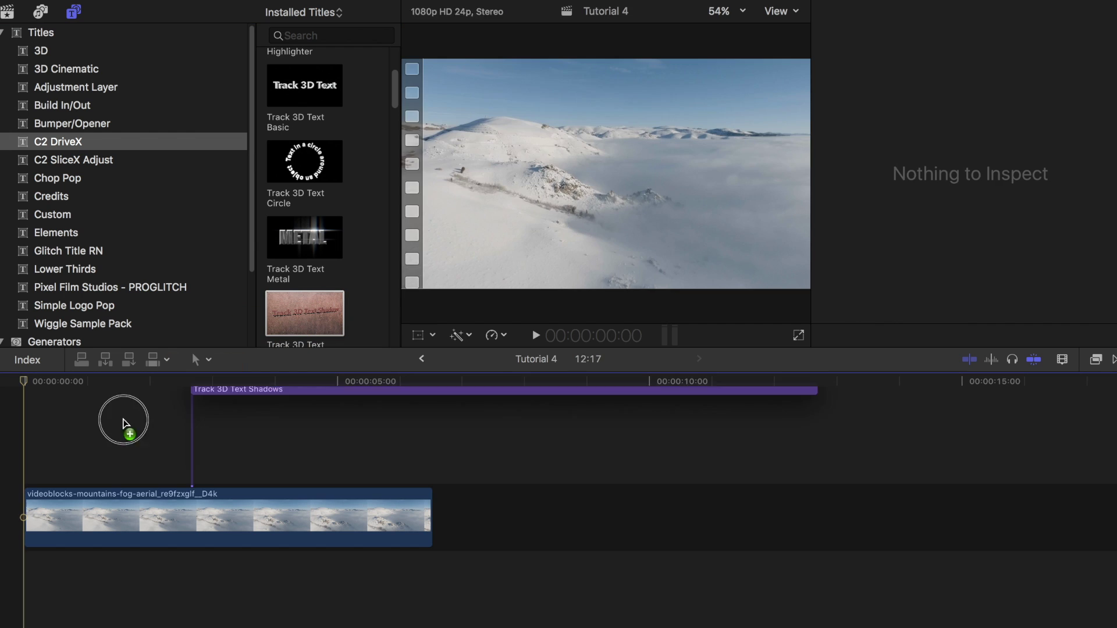
Place the Track 3D Text Shadows title over the mountain clip and zero its fades.
drag(112, 411, 25, 462)
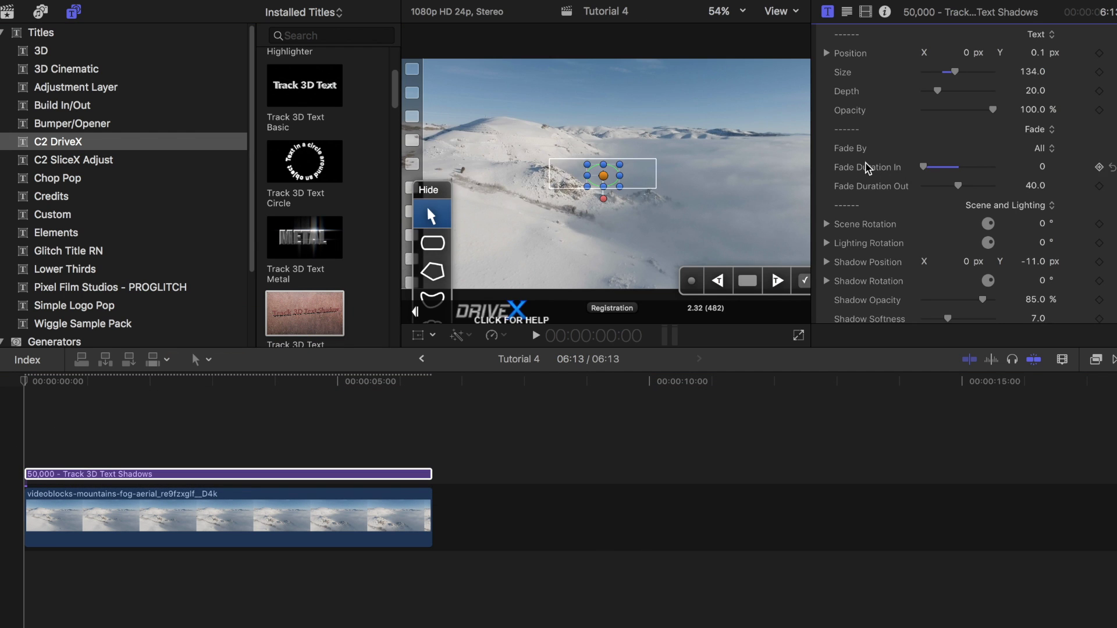
click(960, 186)
click(864, 191)
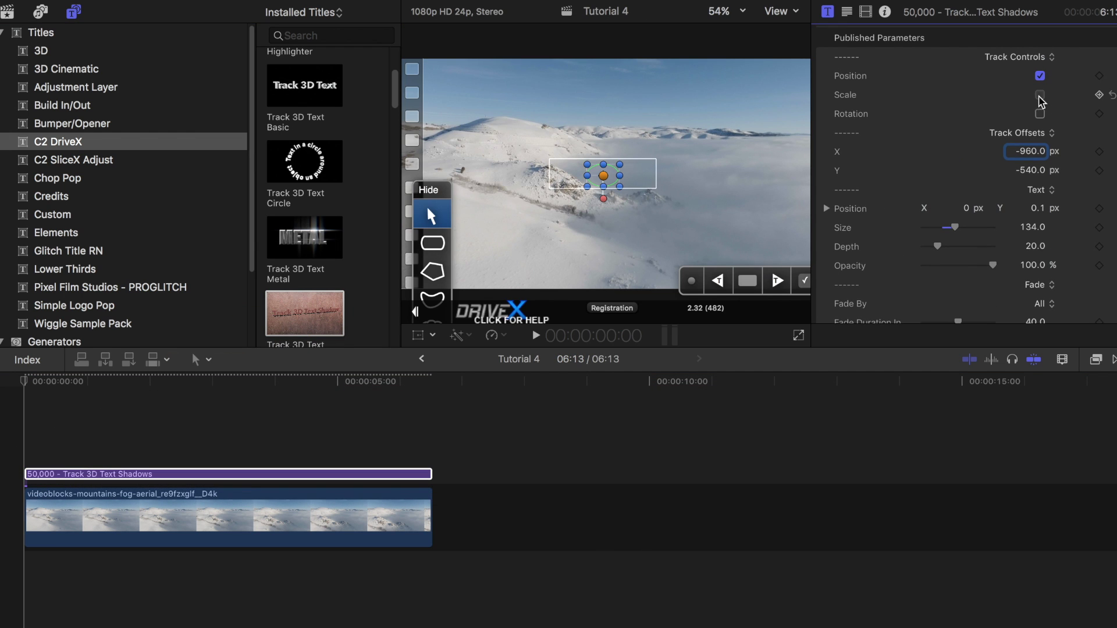
Adjust the 50,000 title's Lighting Rotation, track it forward, and add polar wind audio.
scroll(989, 172, down, 5)
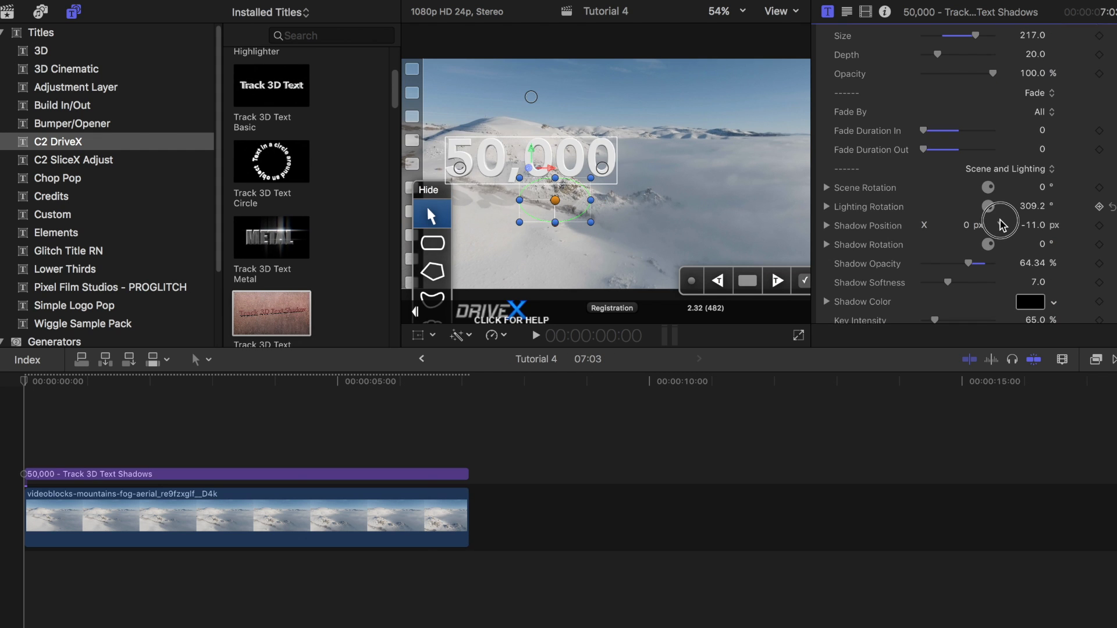
drag(1010, 226, 1021, 228)
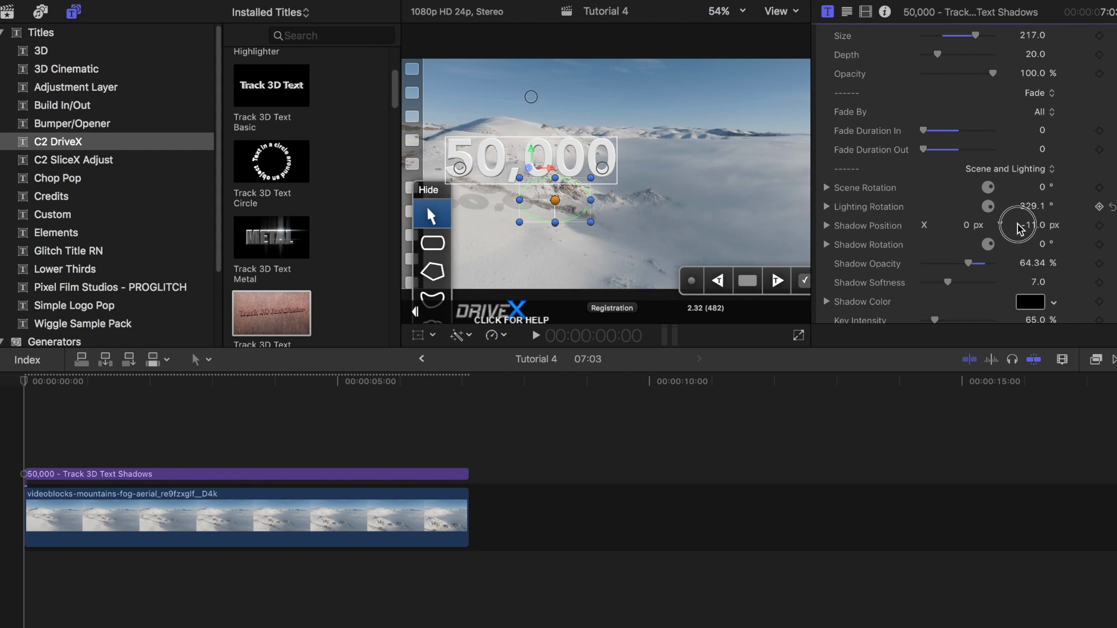
click(778, 281)
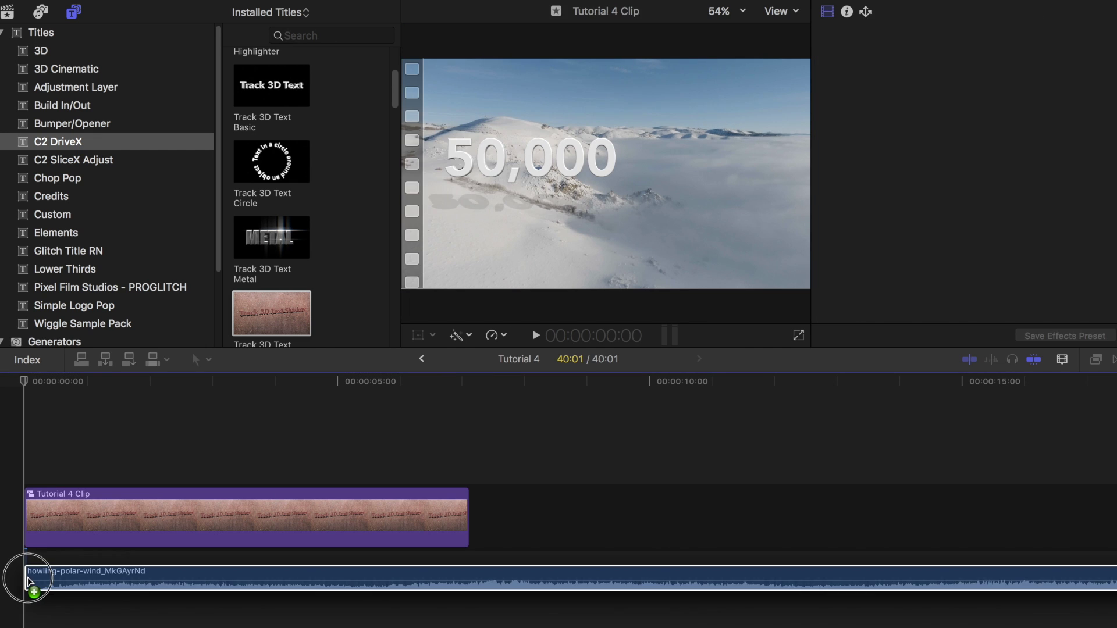
drag(27, 580, 29, 582)
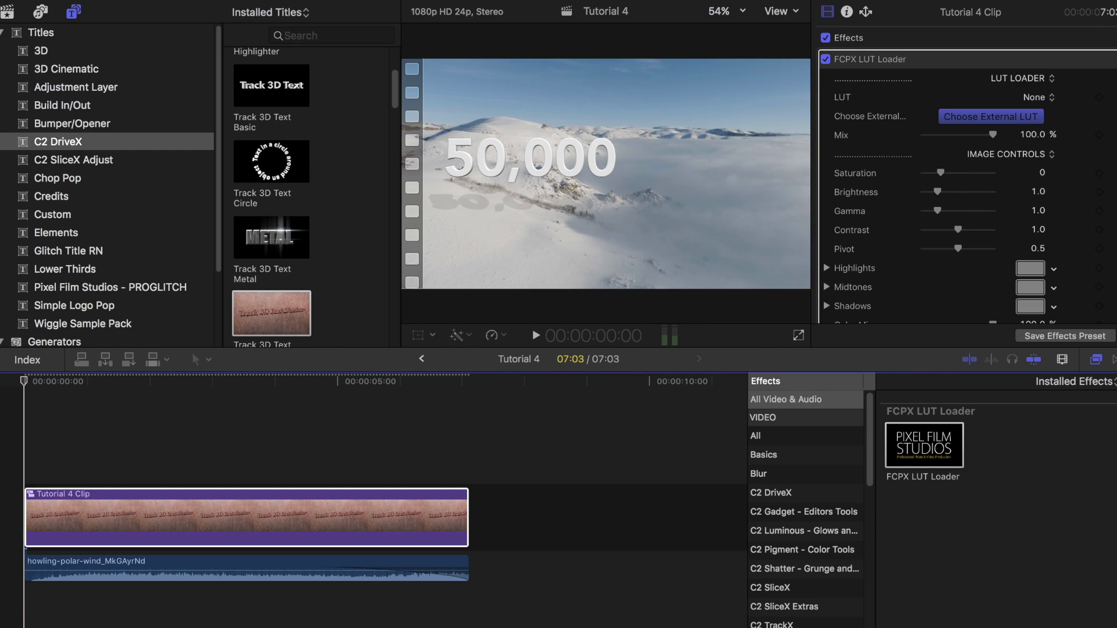
Play back the finished 50,000 shot sweeping past the snowy peaks.
key(space)
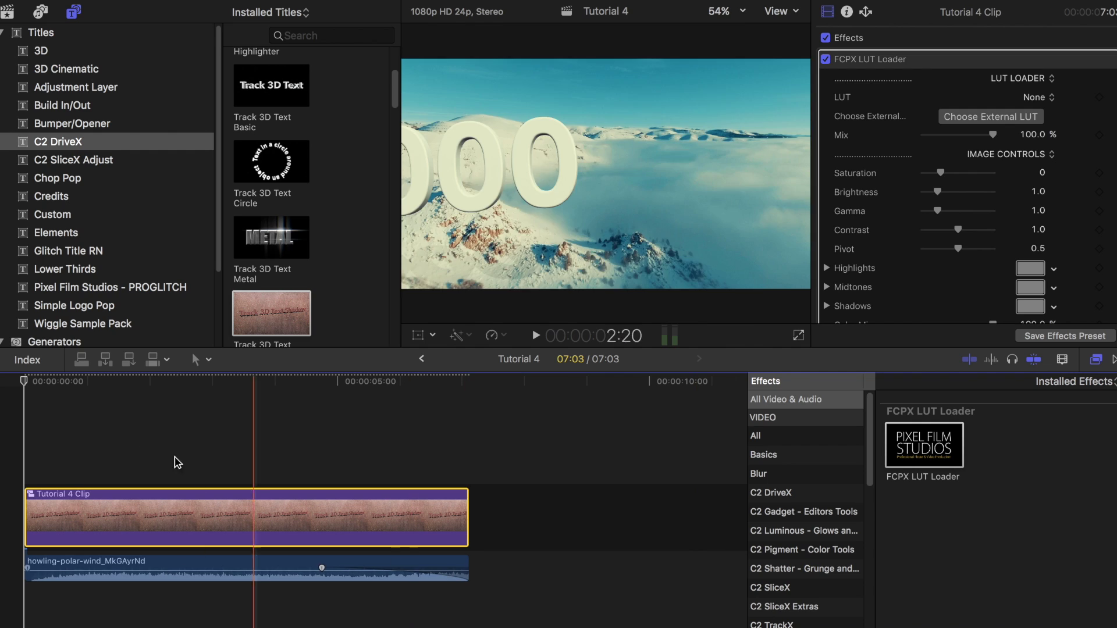